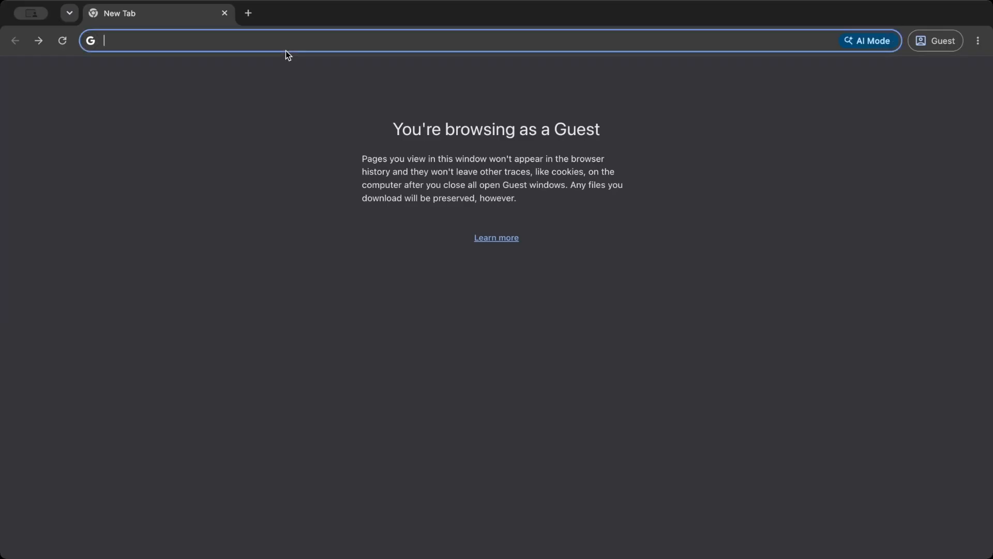
# - Search the web for sap btp trial and open the SAP Business Technology Platform Free Trial page
pyautogui.write('sap btp trial')
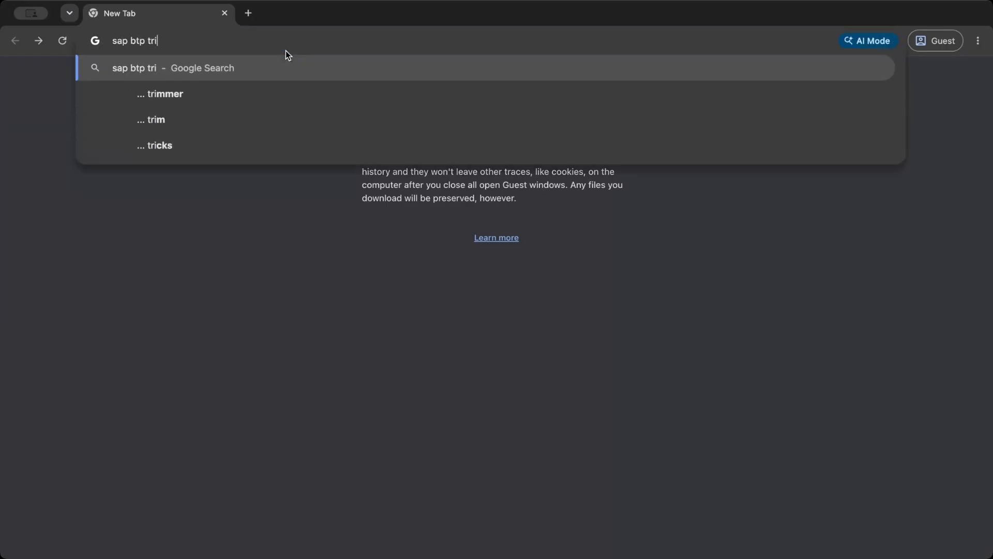
pyautogui.press('Return')
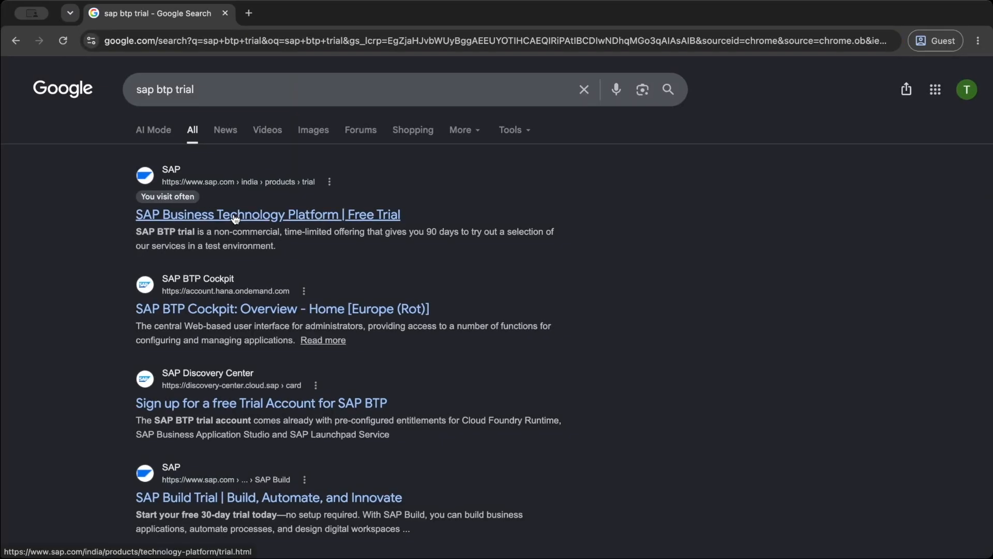
pyautogui.click(233, 214)
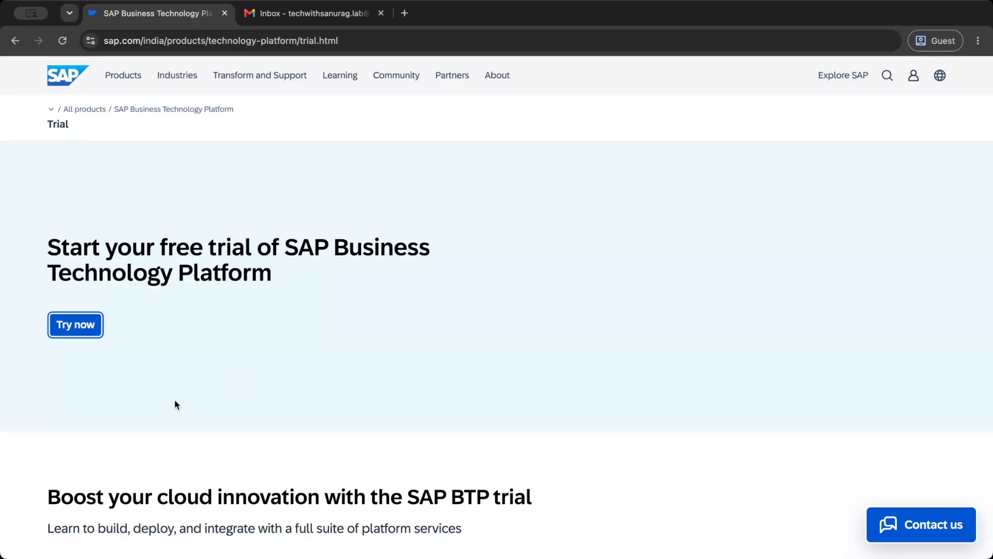
# - Request the free trial with the business e-mail address and submit the account activation form
pyautogui.click(85, 324)
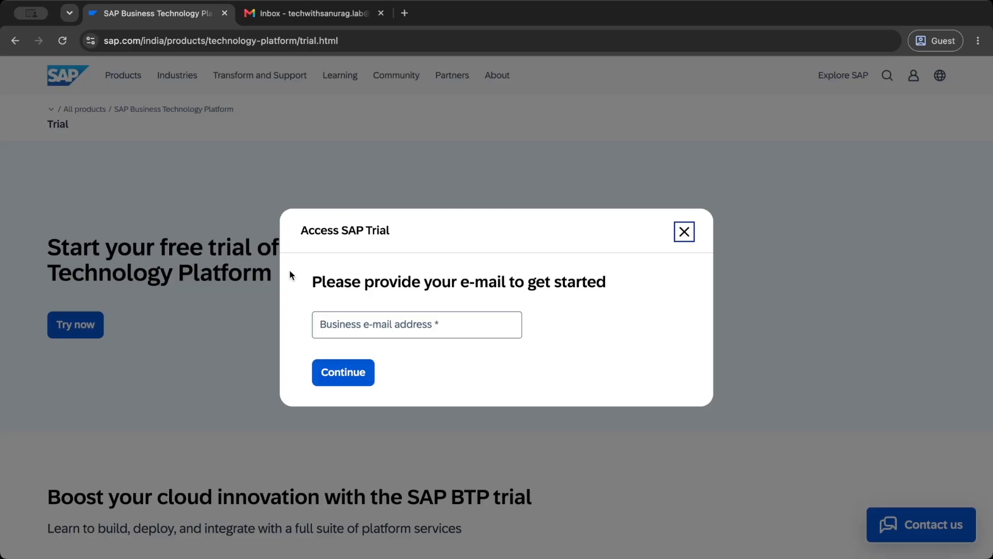
pyautogui.click(358, 325)
pyautogui.hotkey('ctrl', 'v')
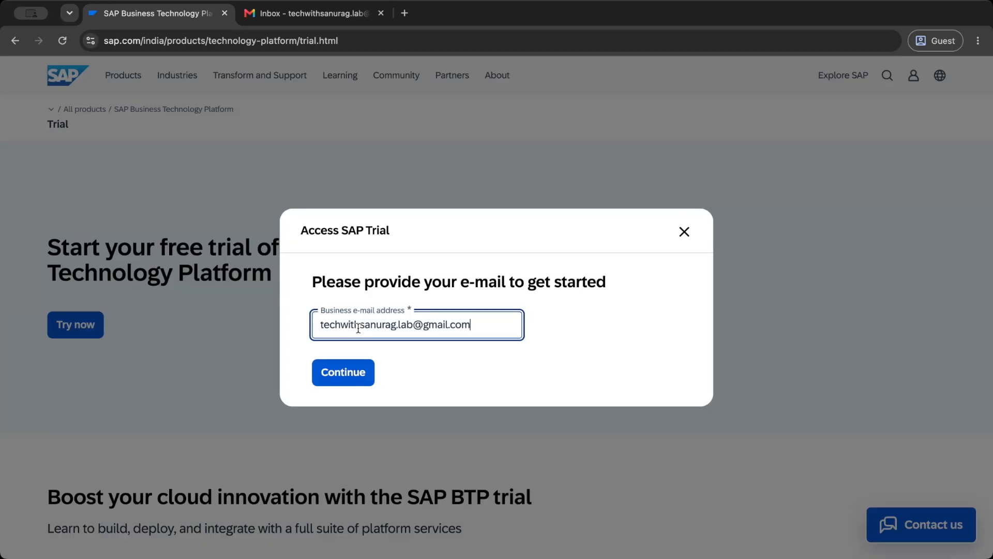
pyautogui.click(355, 380)
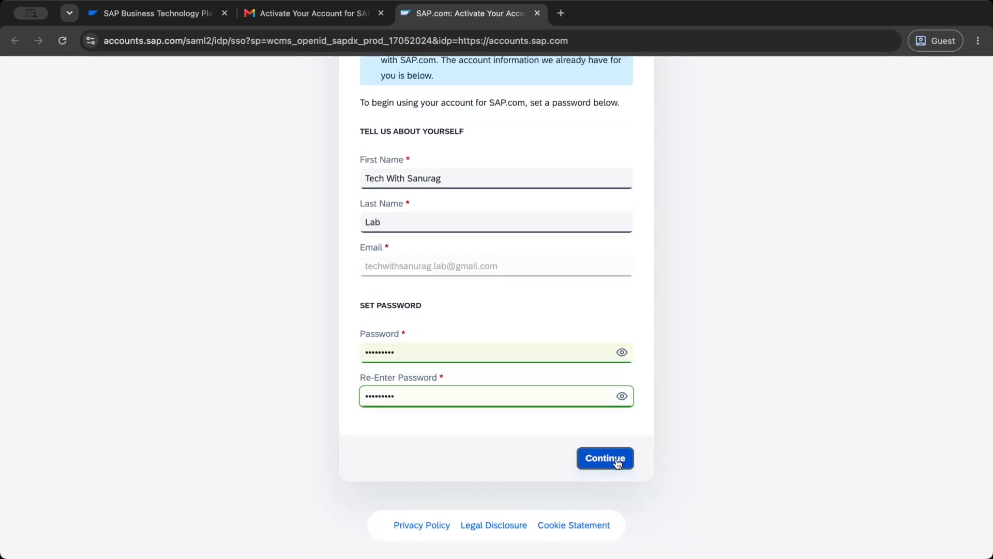
pyautogui.click(606, 455)
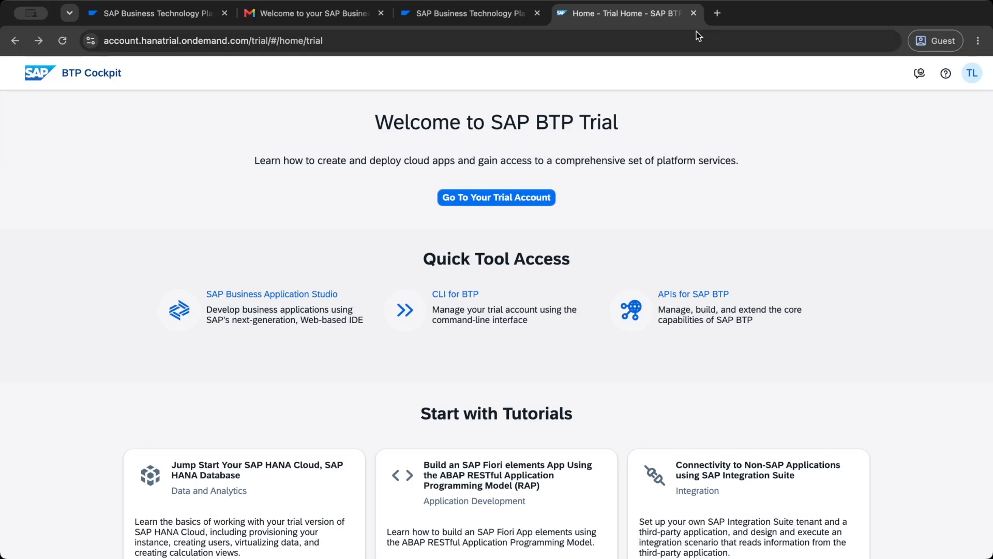
# - Go to the trial account, open the trial subaccount and view its Cloud Foundry spaces
pyautogui.click(484, 197)
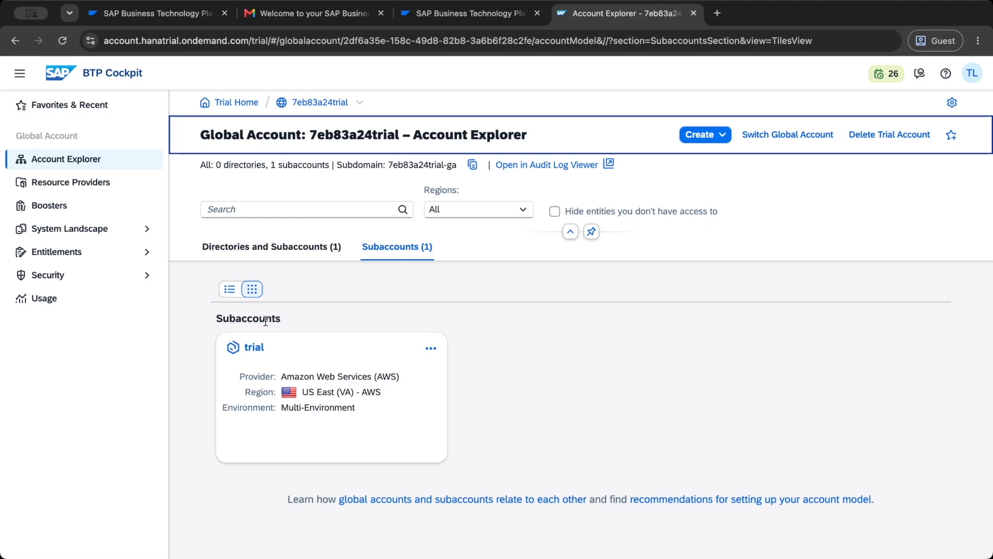
pyautogui.click(317, 372)
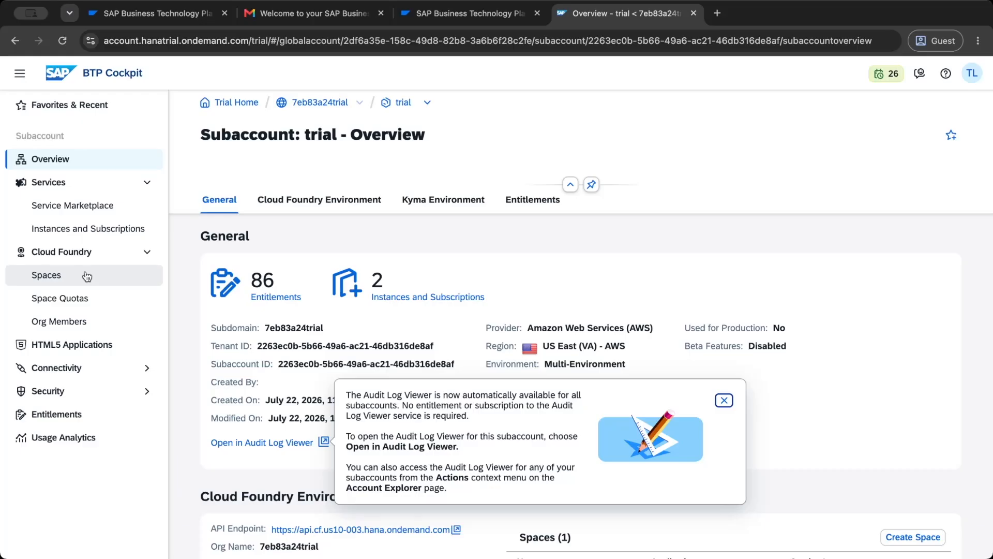
pyautogui.click(50, 278)
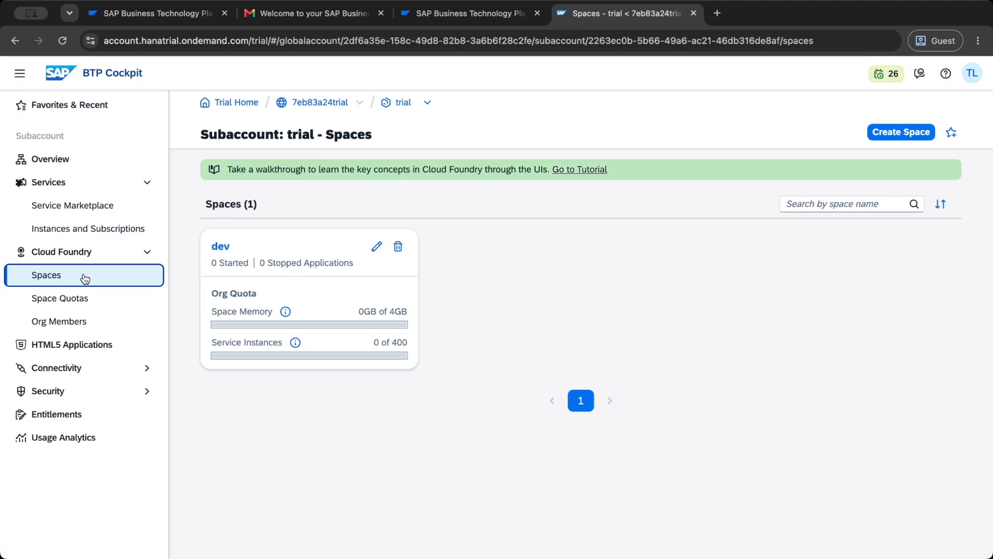
# - Browse the subaccount's Service Marketplace and its Instances and Subscriptions
pyautogui.click(55, 181)
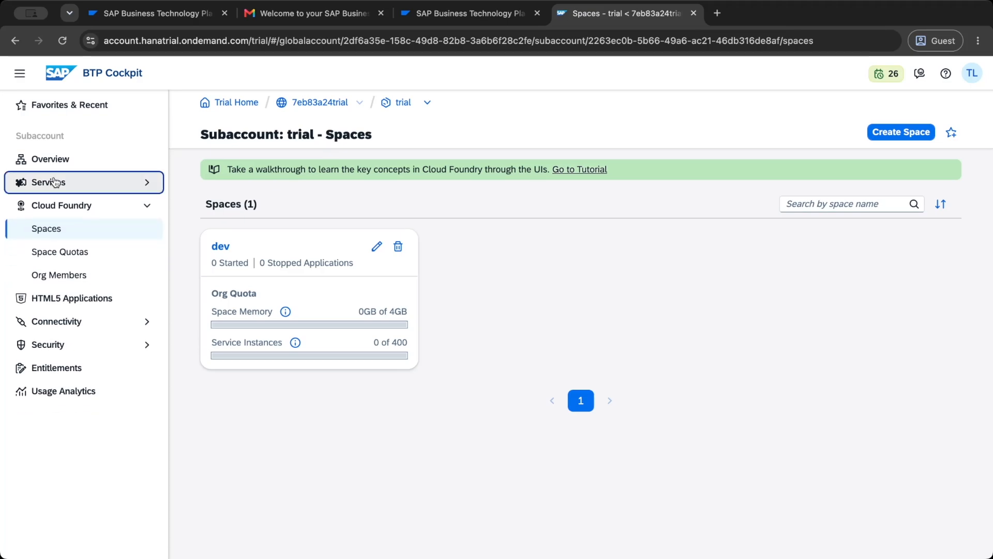
pyautogui.click(56, 182)
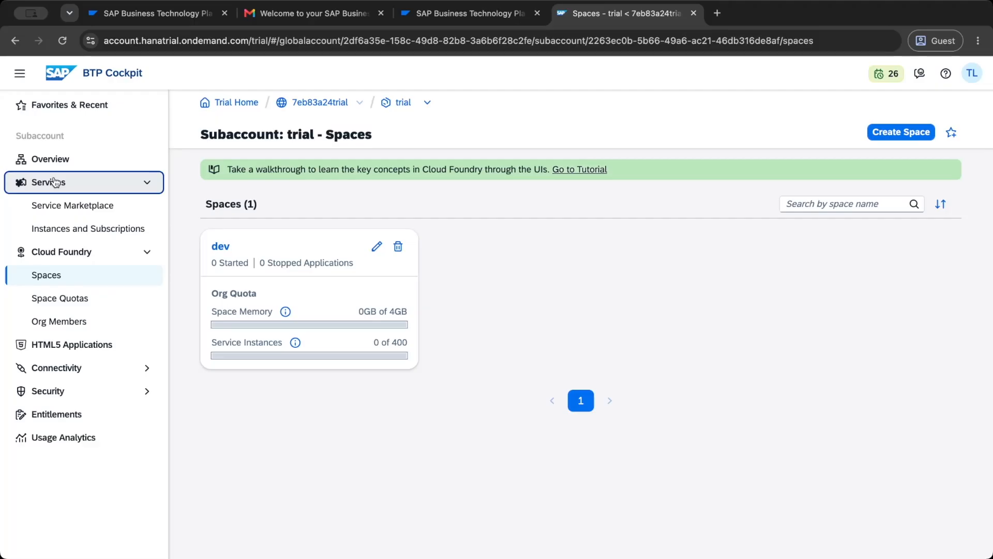
pyautogui.click(59, 209)
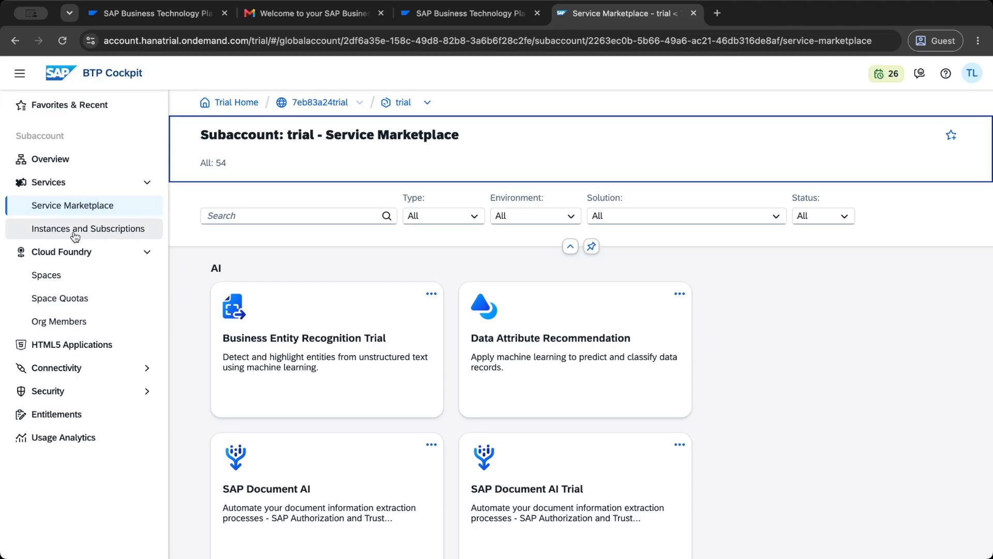
pyautogui.click(75, 234)
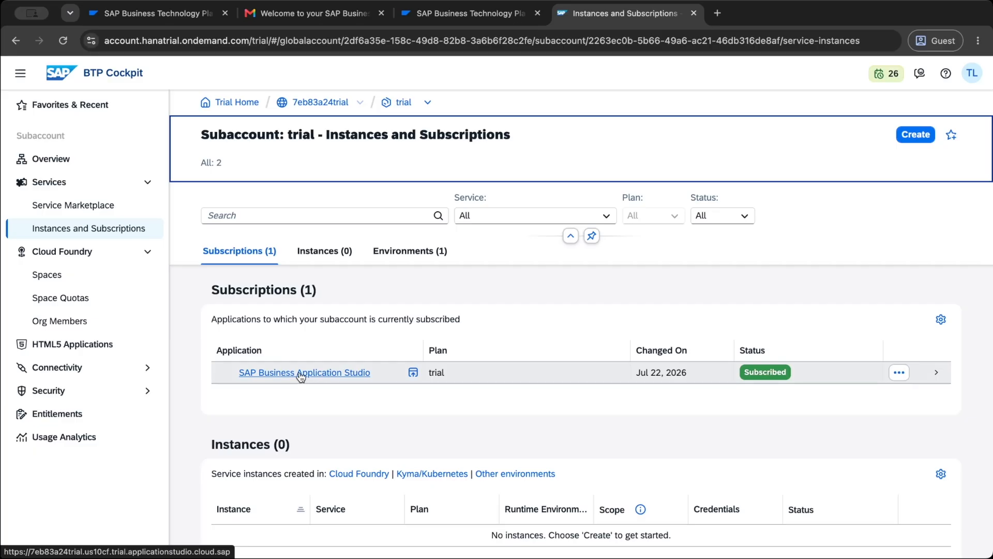
# - Open the SAP Business Application Studio subscription and dismiss its welcome message permanently
pyautogui.click(301, 376)
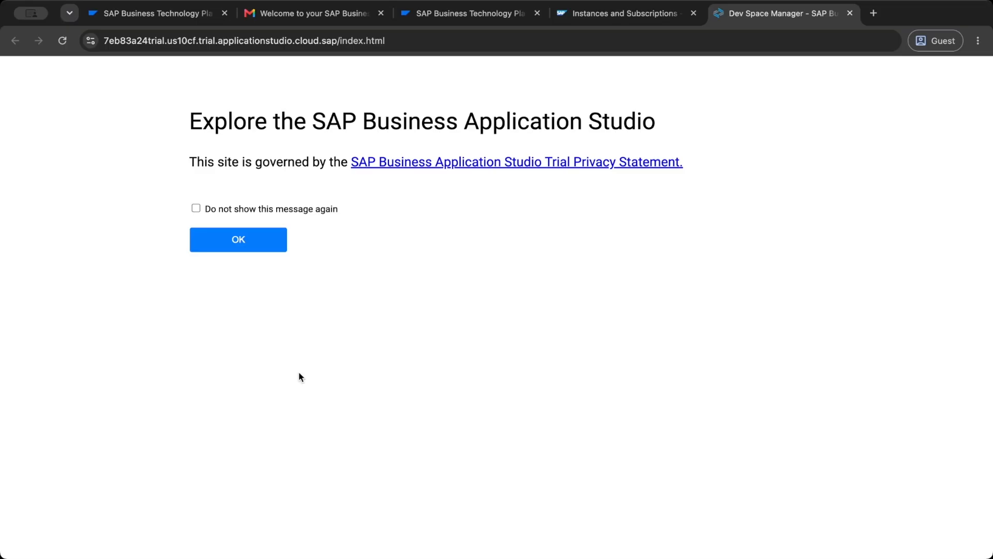
pyautogui.click(209, 212)
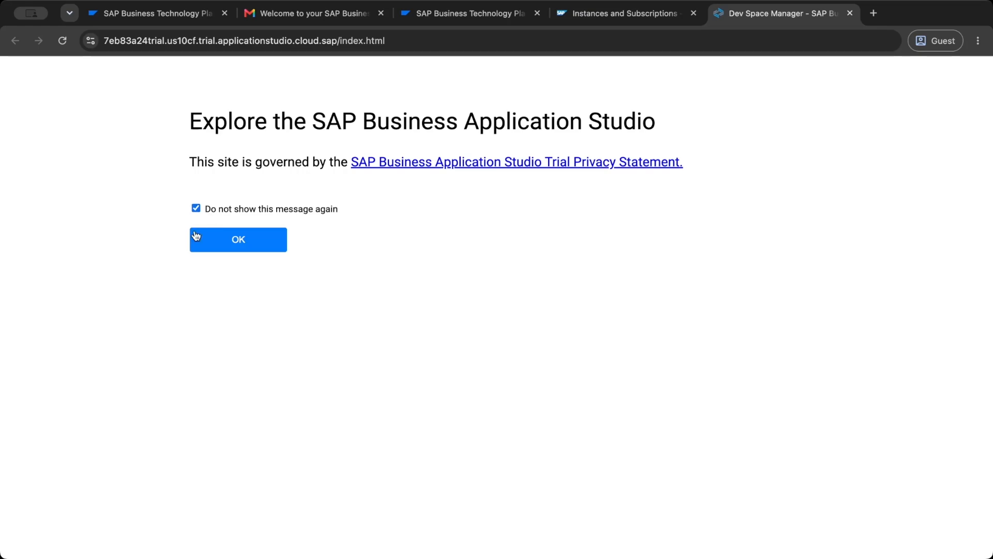
pyautogui.click(231, 245)
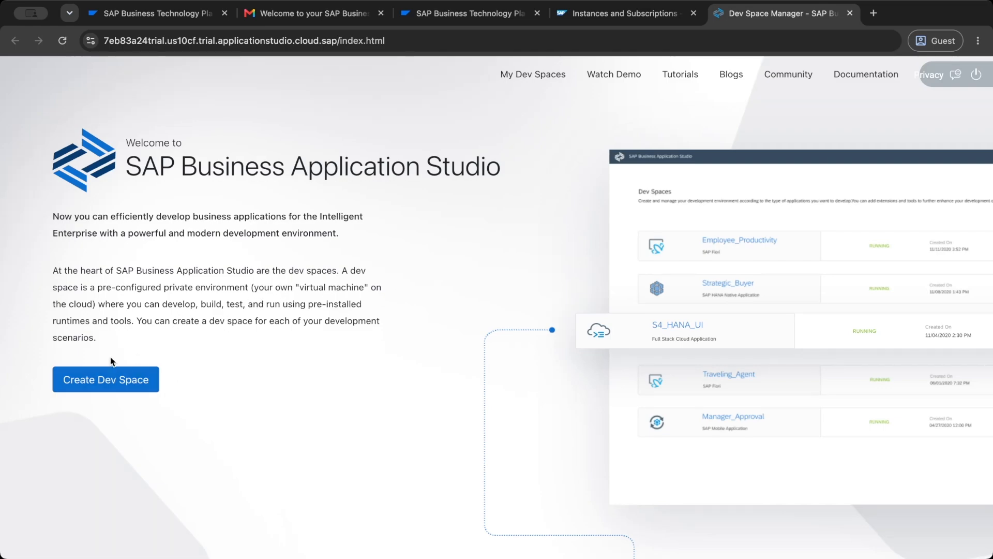
# - Start a new dev space and name it sap_learning_lab
pyautogui.click(93, 382)
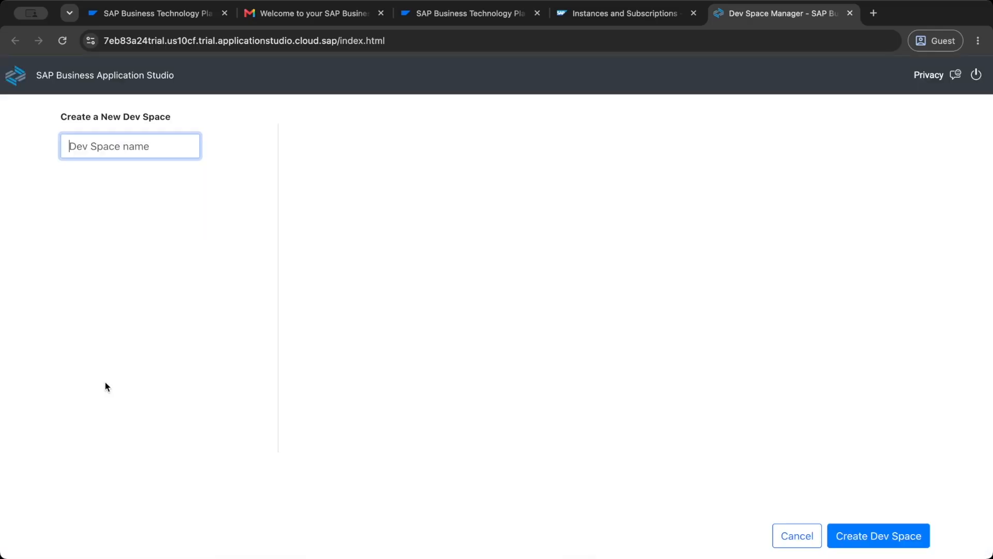
pyautogui.moveTo(122, 141)
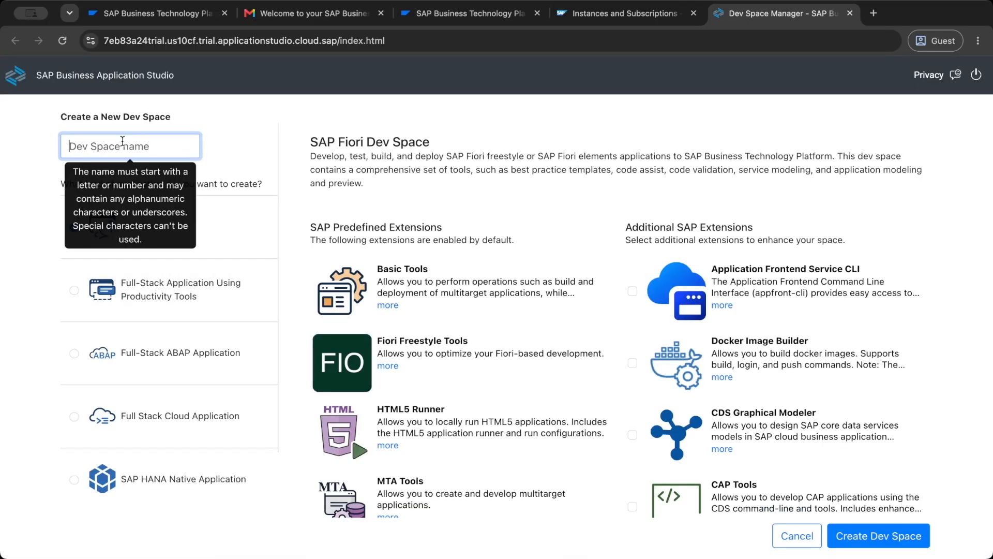
pyautogui.write('sap_learning_lab')
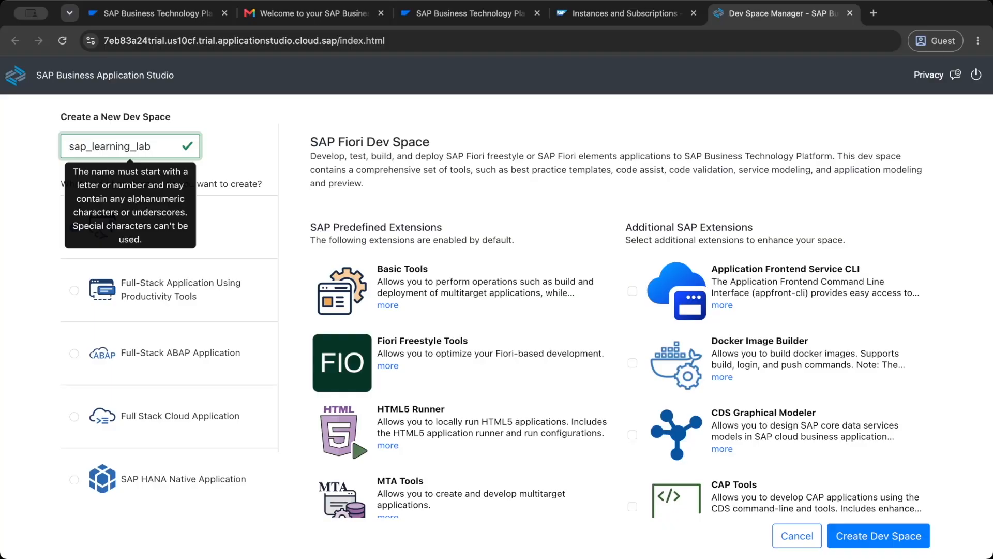
pyautogui.click(136, 146)
pyautogui.press('BackSpace')
pyautogui.write('-')
pyautogui.press('BackSpace')
pyautogui.write('_')
# - Choose the SAP Fiori application type and create the dev space
pyautogui.click(88, 224)
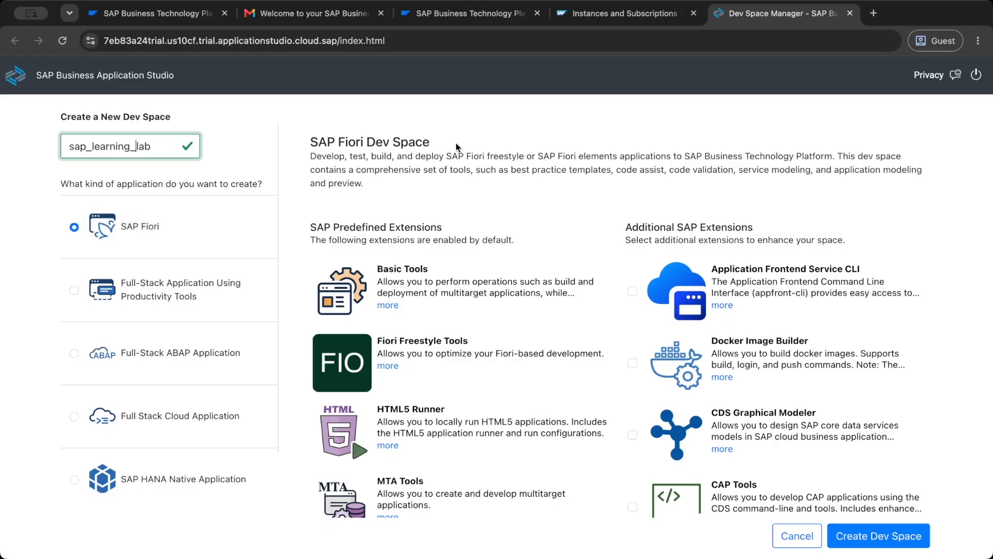
pyautogui.scroll(-3, 895, 334)
pyautogui.scroll(3, 894, 333)
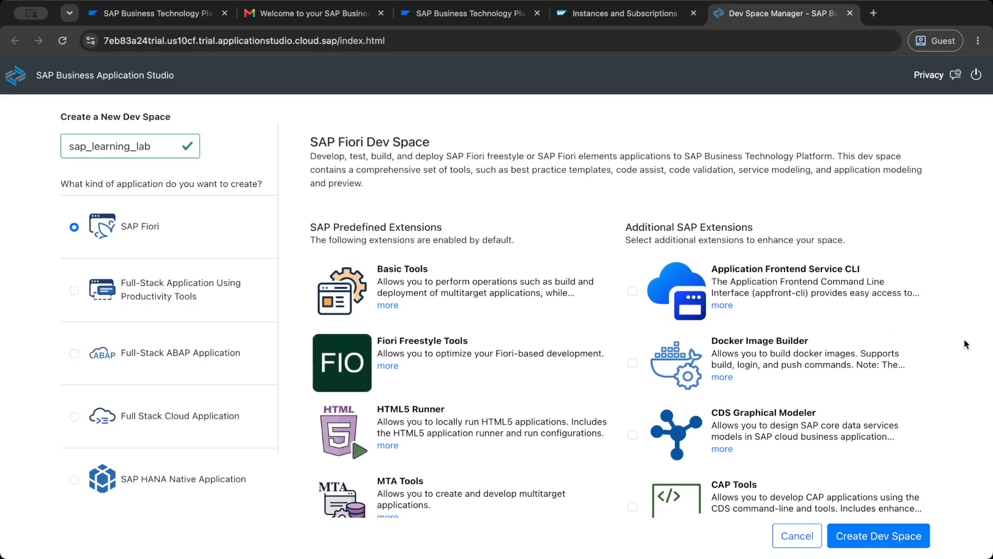
pyautogui.click(874, 536)
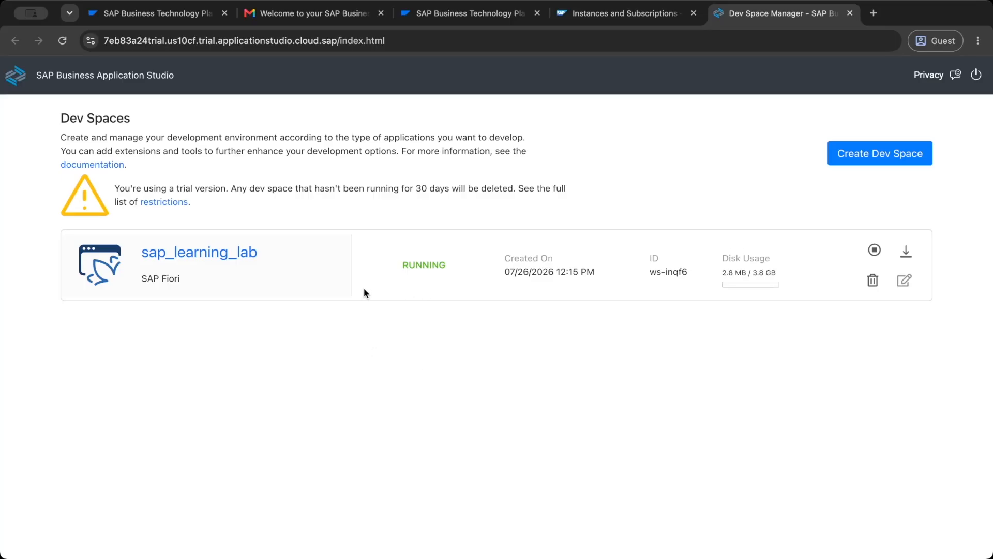
# - Open the sap_learning_lab dev space and browse its Explorer, Search, Source Control, Run and Debug and Extensions views
pyautogui.click(227, 257)
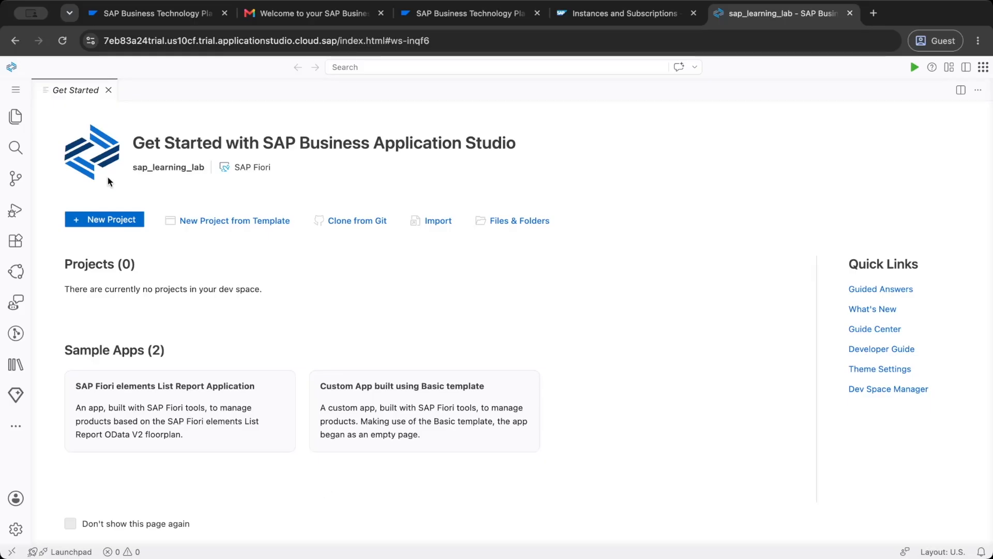
pyautogui.click(14, 125)
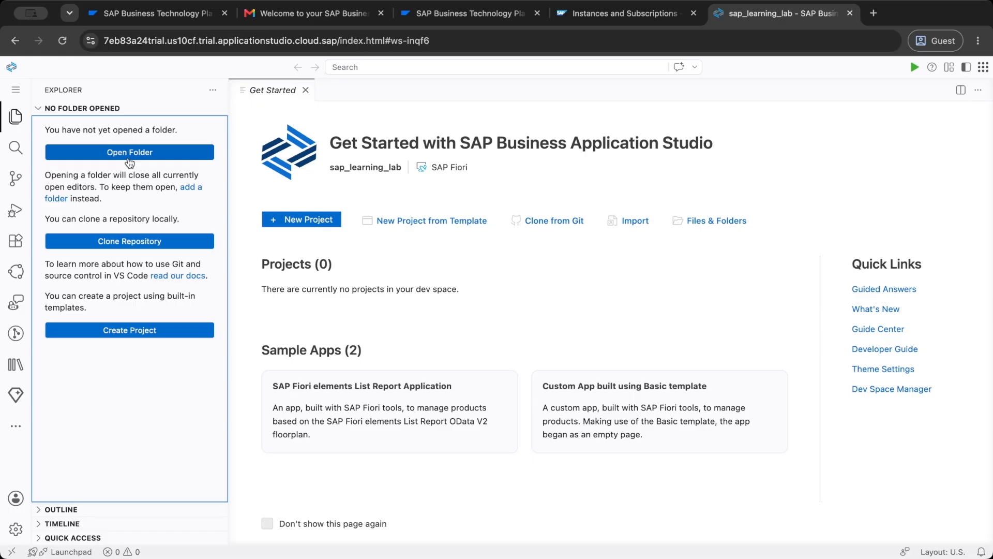
pyautogui.click(15, 147)
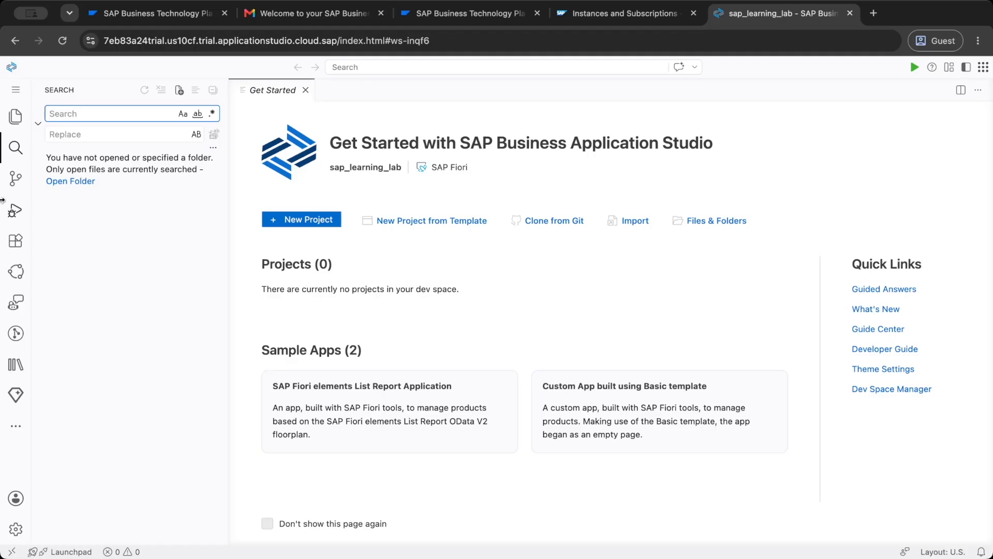
pyautogui.click(17, 180)
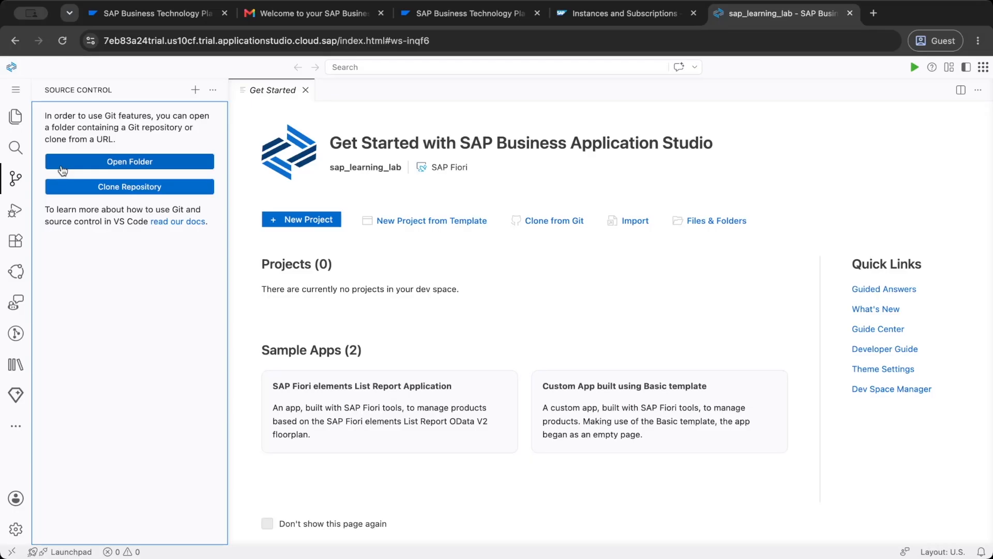
pyautogui.click(15, 211)
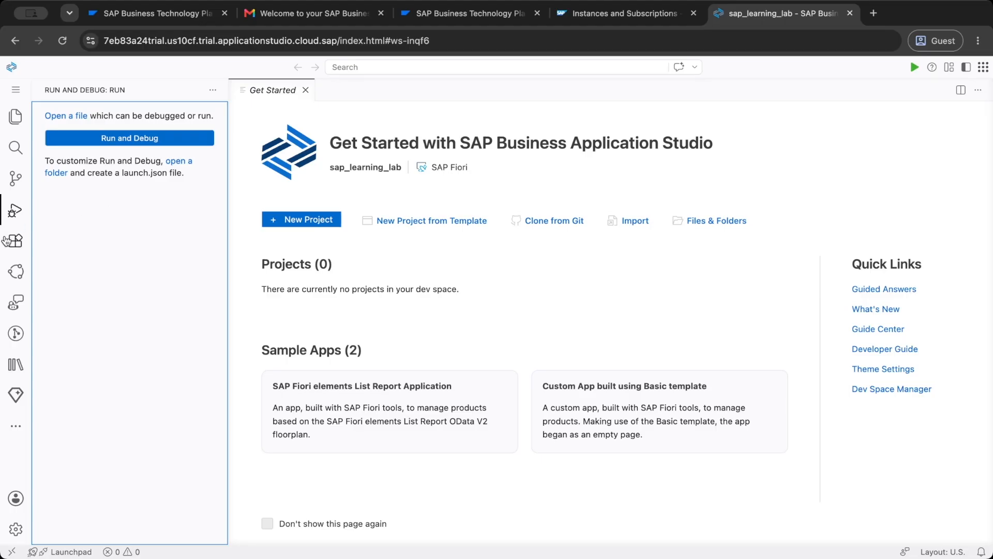
pyautogui.click(16, 247)
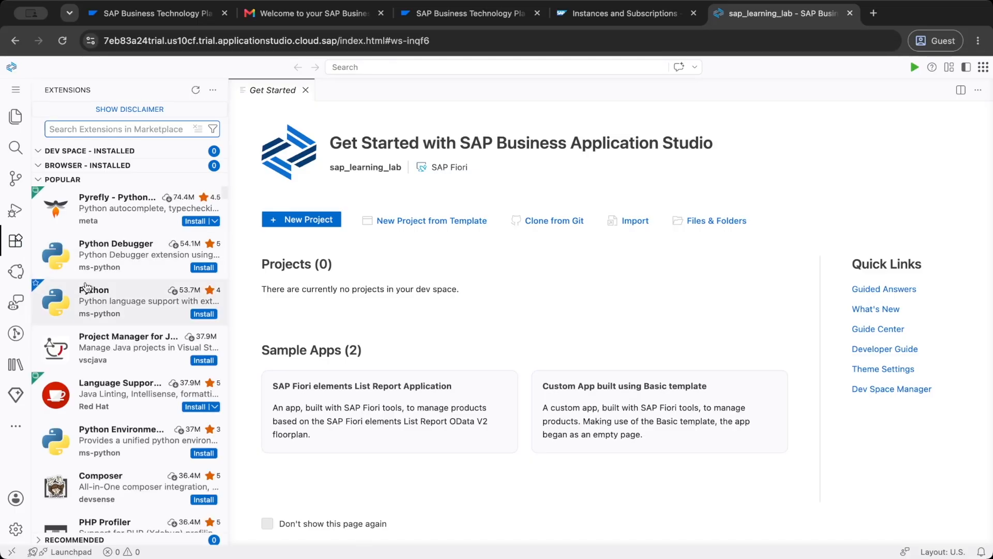
# - Examine the installed MCP servers in the Extensions view, then close the side bar
pyautogui.moveTo(85, 287)
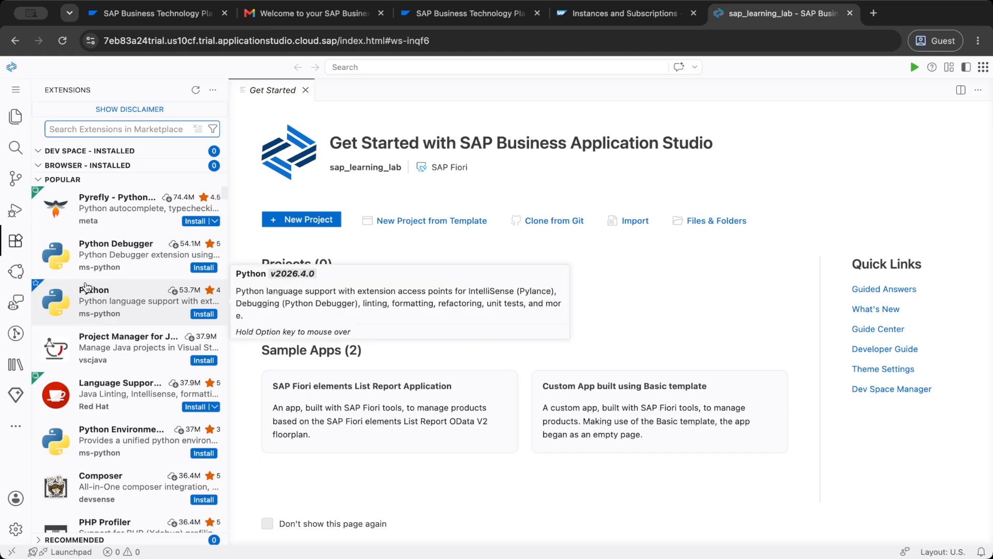
pyautogui.click(41, 180)
pyautogui.click(43, 209)
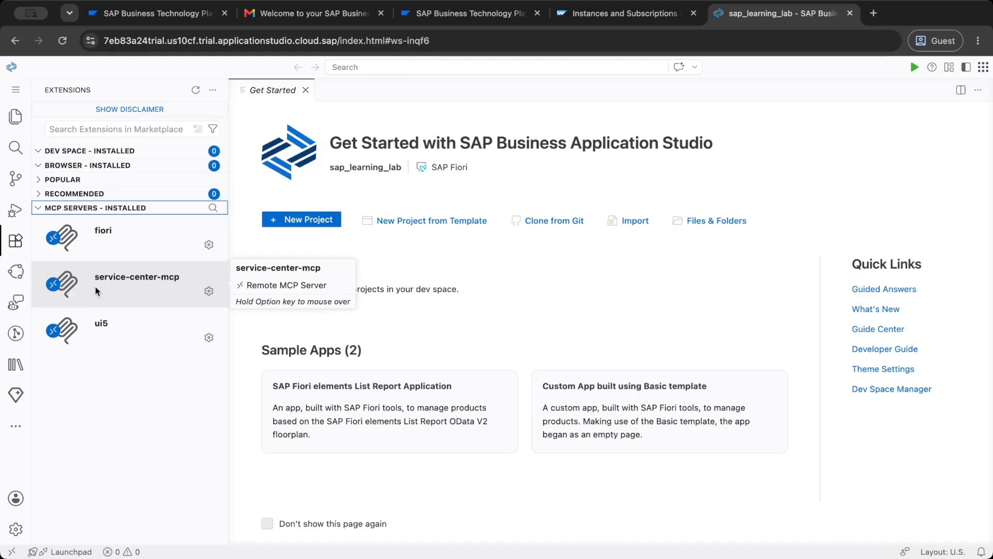
pyautogui.click(16, 117)
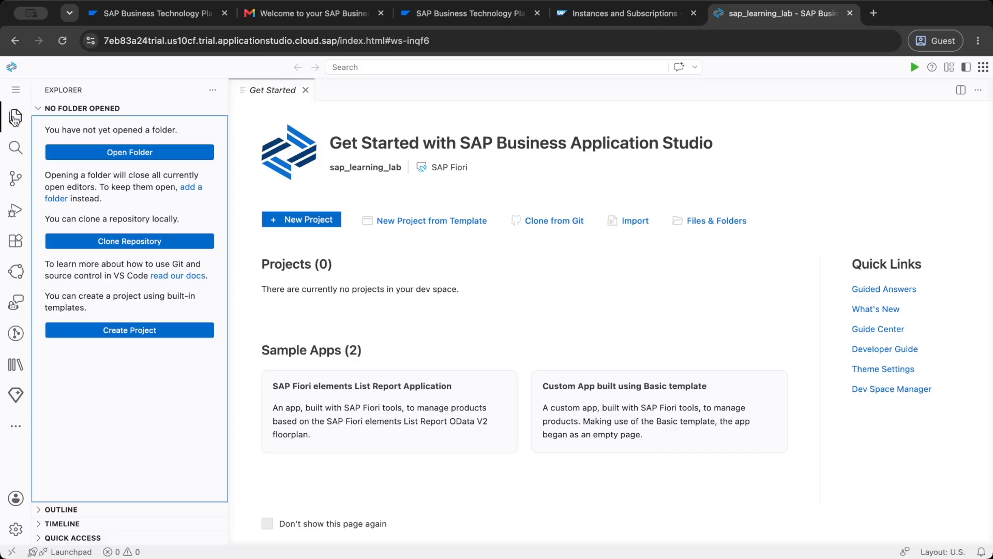
pyautogui.click(16, 117)
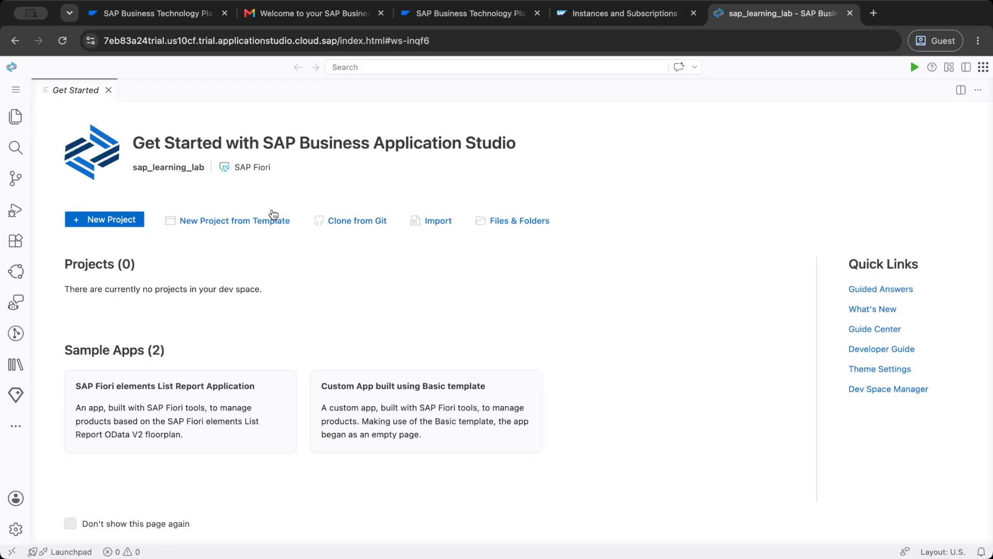